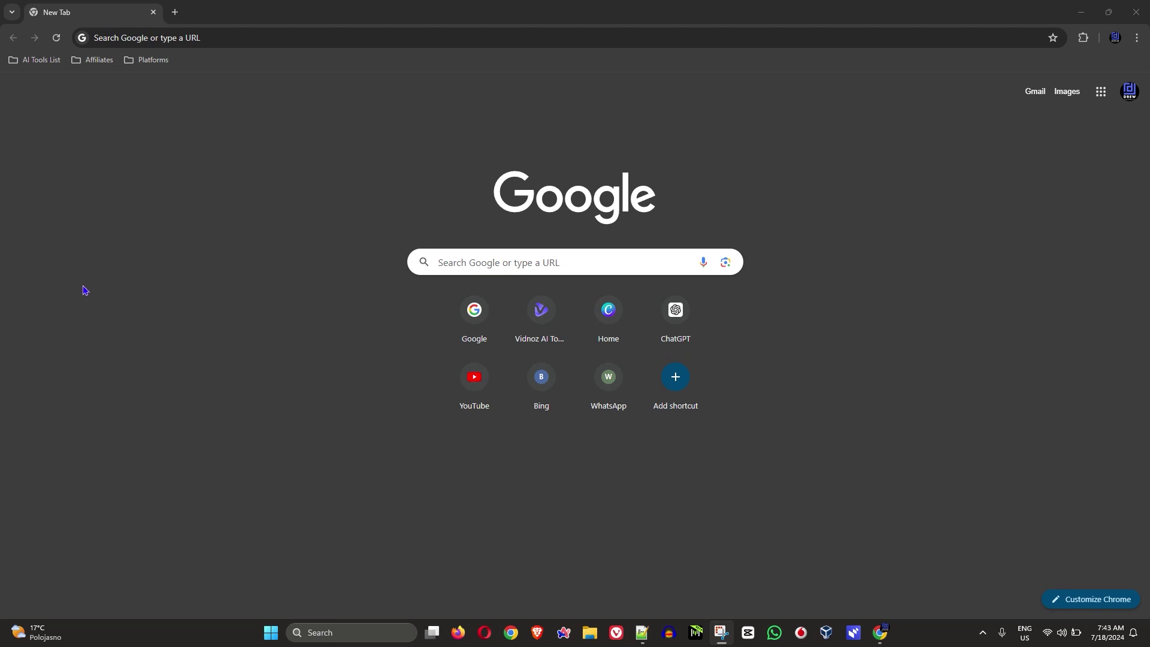
# - Open the Contact Information form from Google Forms via the Google apps grid
pyautogui.click(1101, 91)
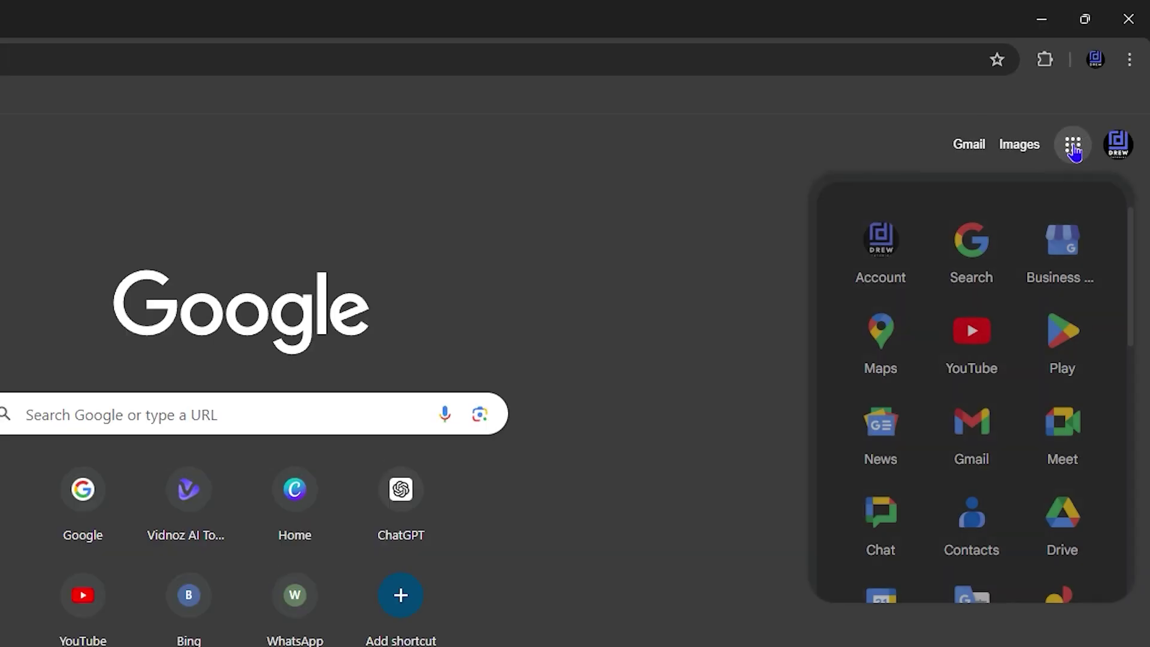
pyautogui.scroll(-6, 1072, 246)
pyautogui.click(1093, 222)
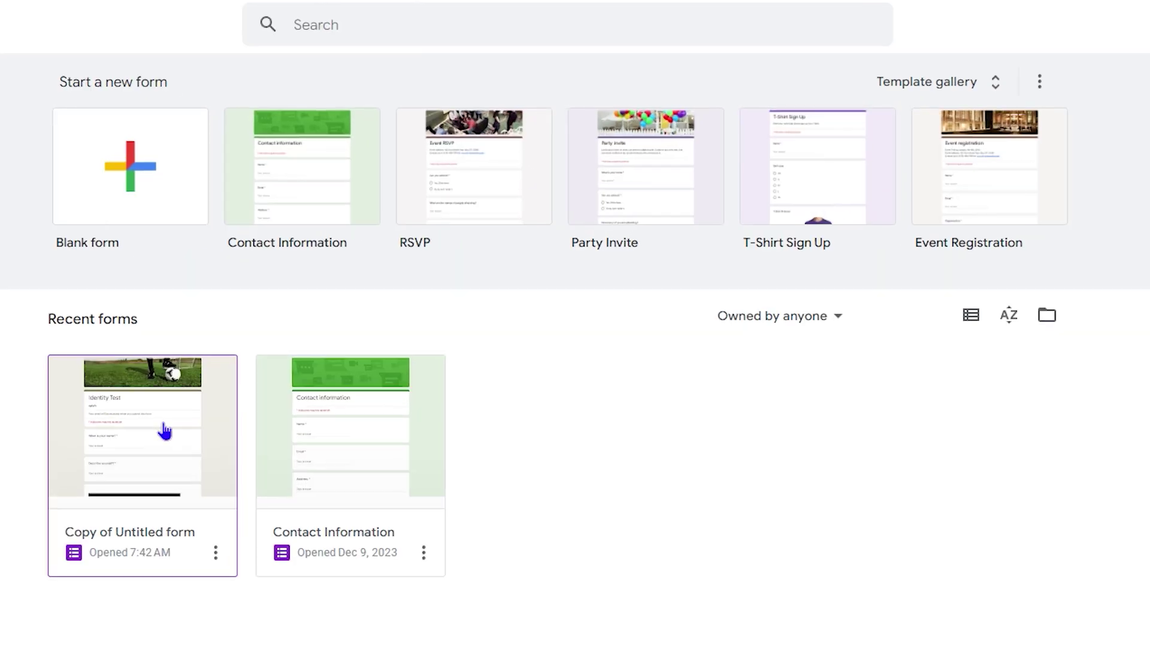
pyautogui.click(329, 424)
# - Turn off accepting responses for the Contact Information form
pyautogui.click(581, 79)
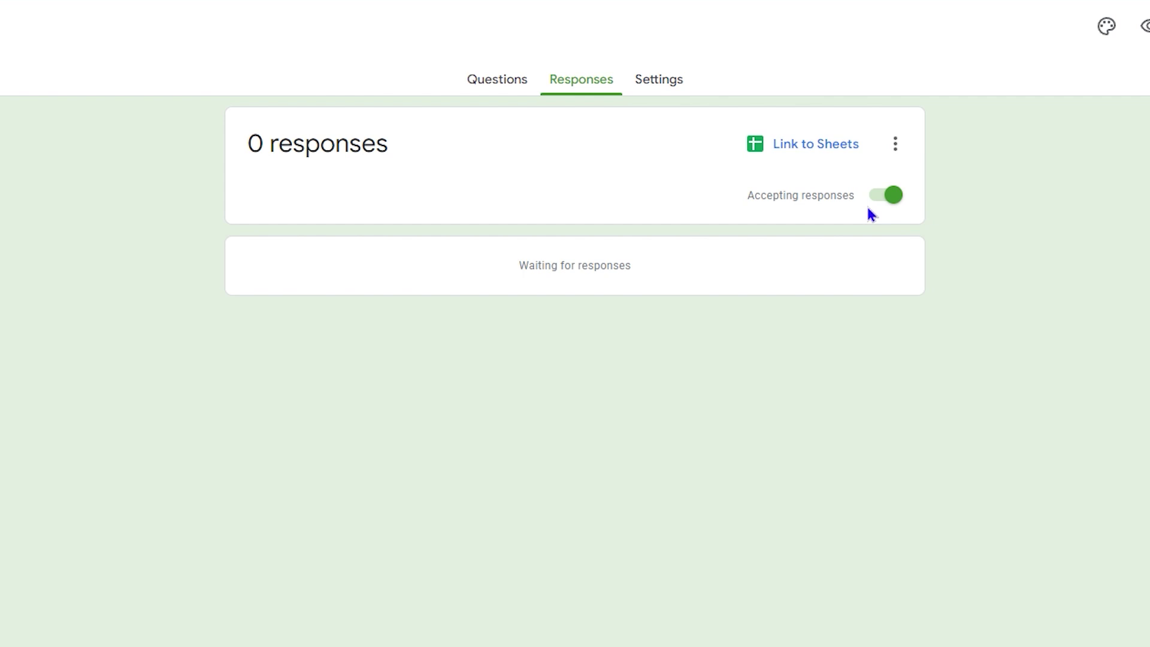
pyautogui.click(887, 195)
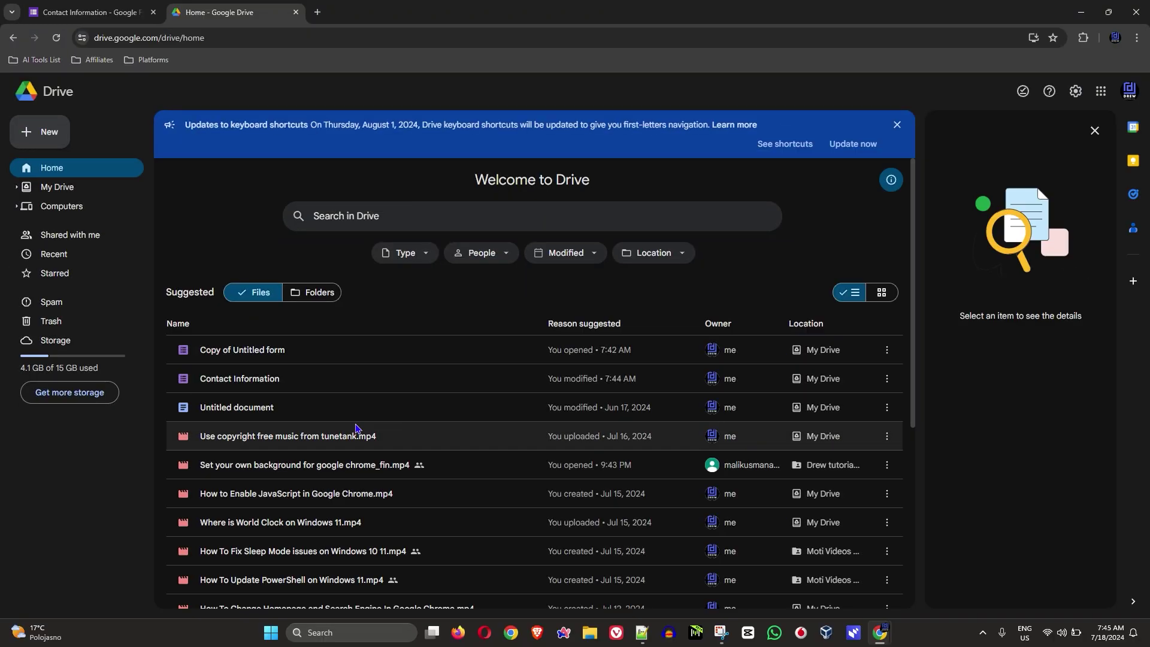
pyautogui.scroll(-5, 597, 552)
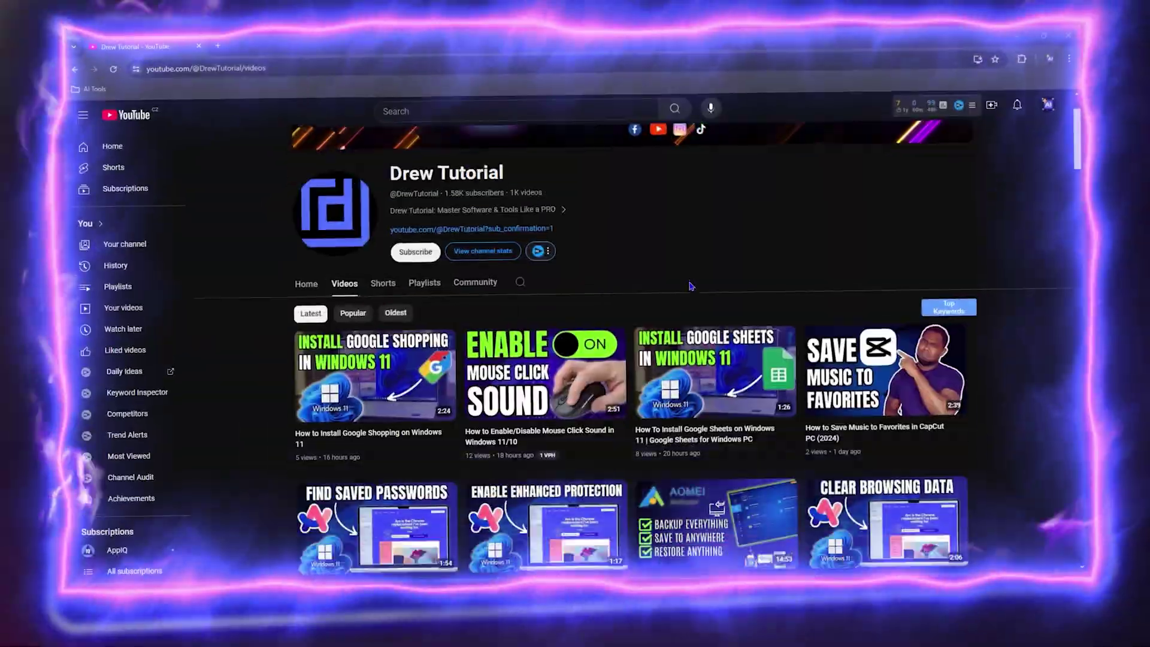
pyautogui.scroll(-10, 692, 293)
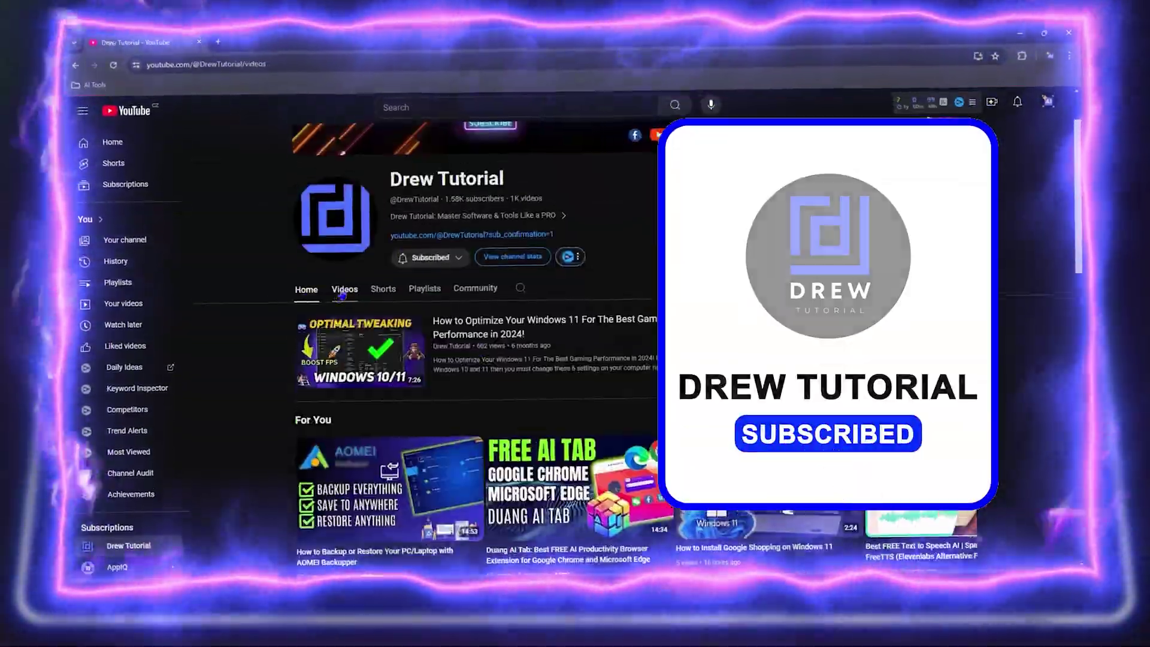
pyautogui.click(345, 289)
pyautogui.scroll(-15, 440, 362)
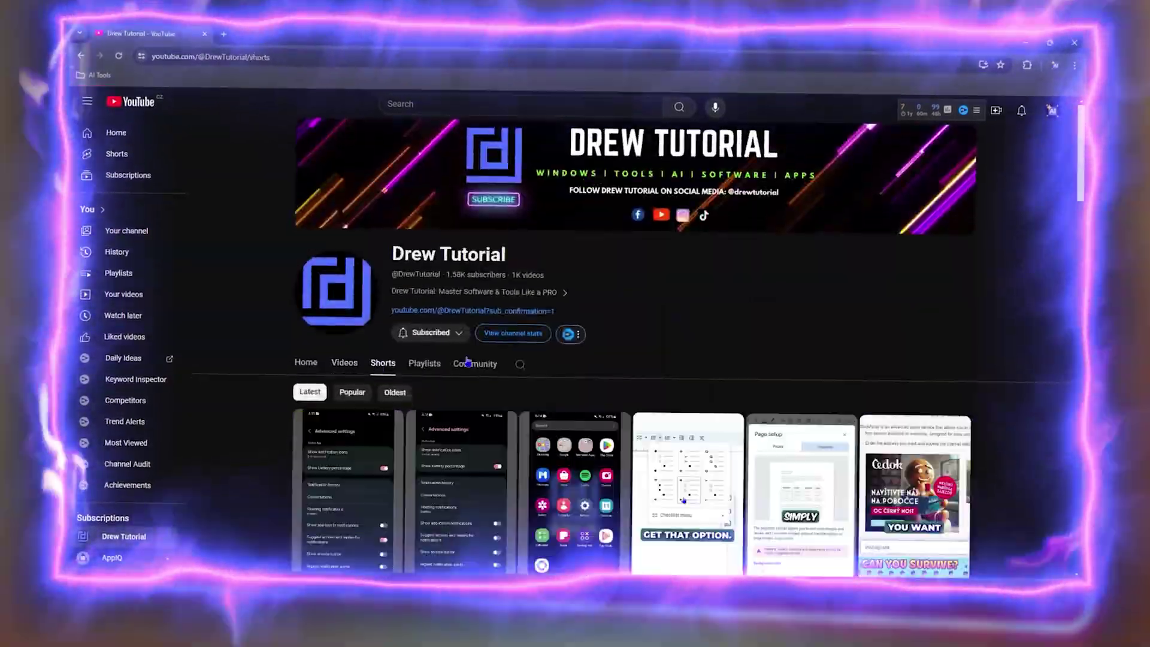
pyautogui.scroll(-15, 467, 359)
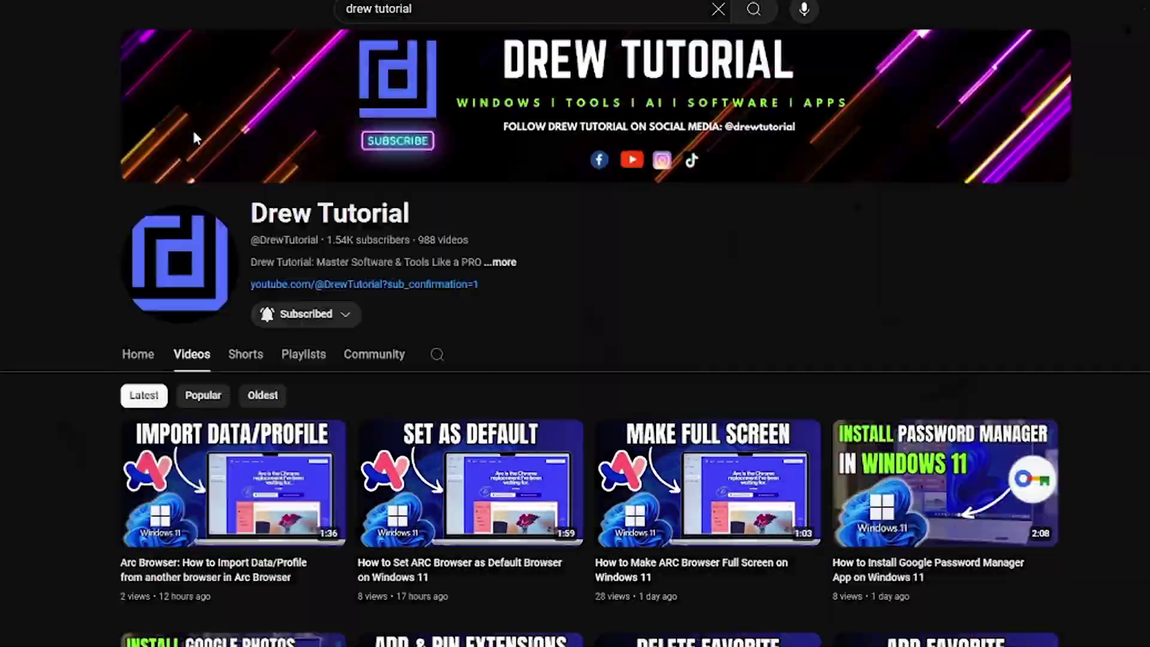
pyautogui.scroll(-10, 194, 138)
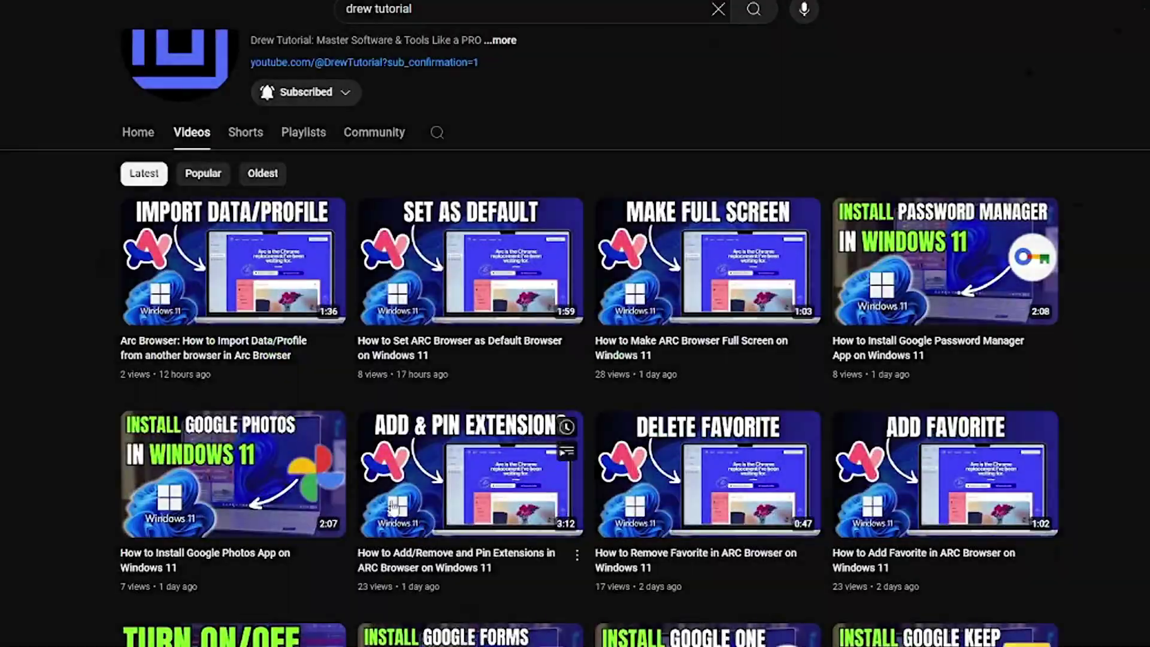
pyautogui.scroll(-14, 644, 385)
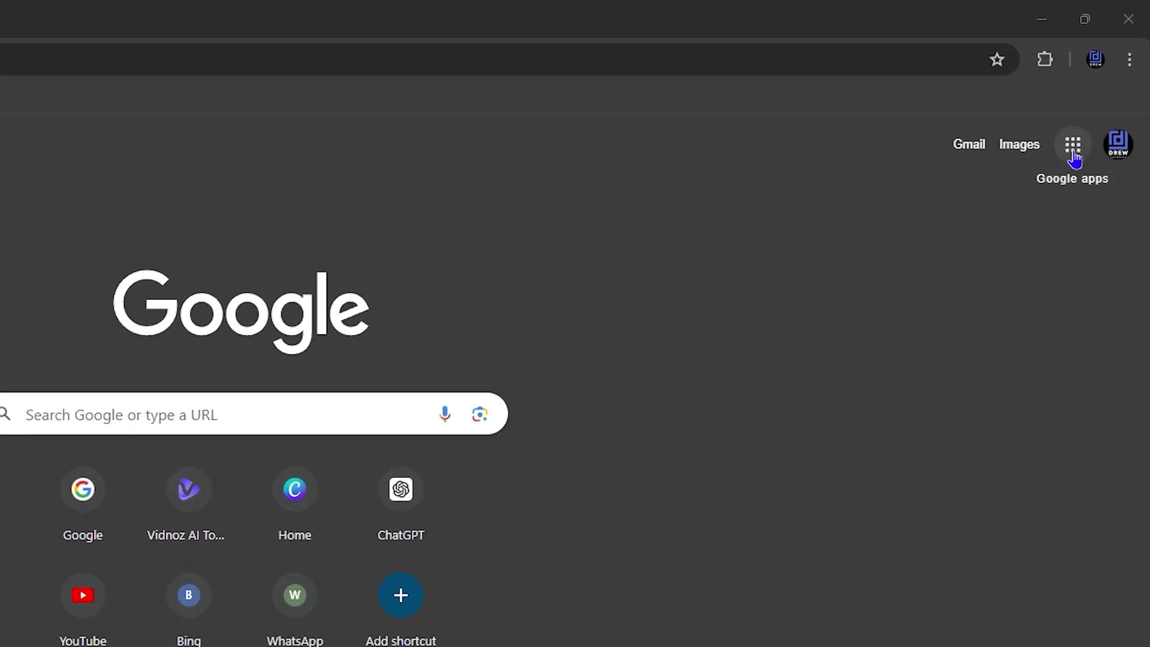
# - Go to the Google Forms home page listing templates and recent forms from the apps grid
pyautogui.click(1073, 150)
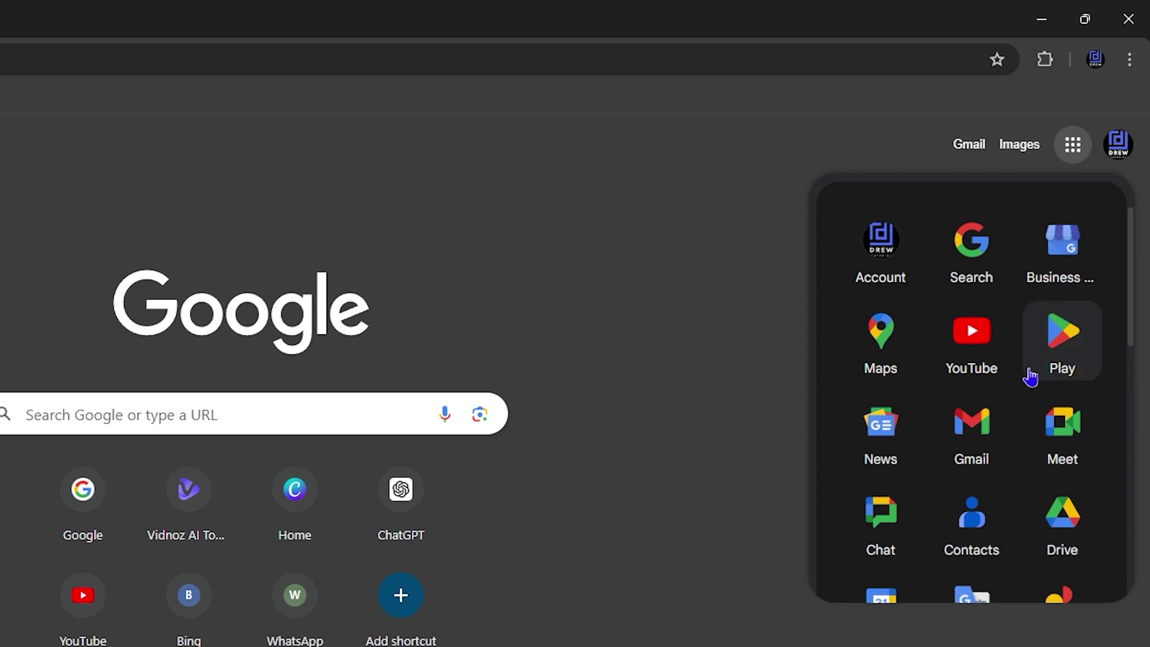
pyautogui.scroll(-10, 970, 477)
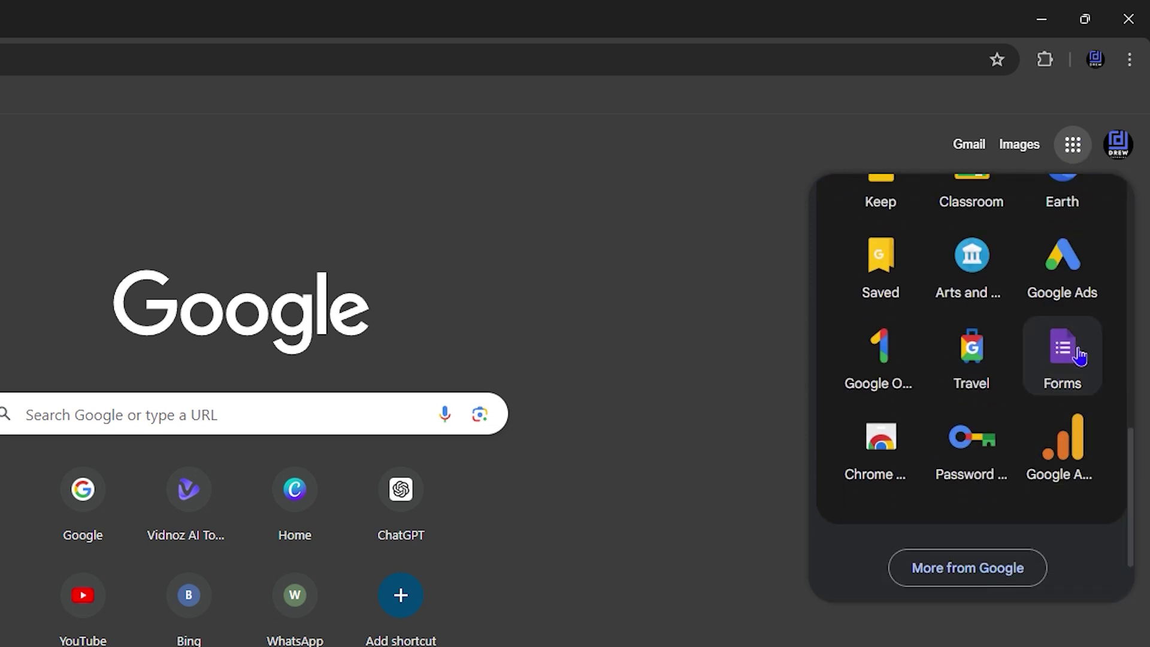
pyautogui.click(1083, 356)
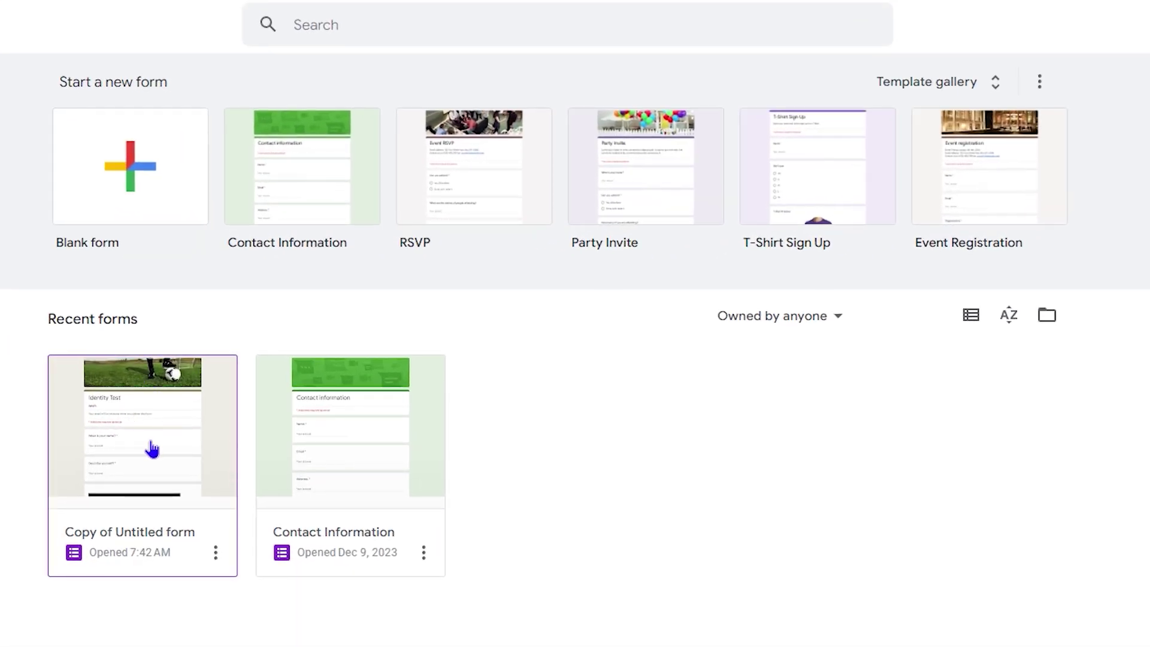
# - Open Contact Information and toggle its accepting responses off and back on
pyautogui.click(329, 419)
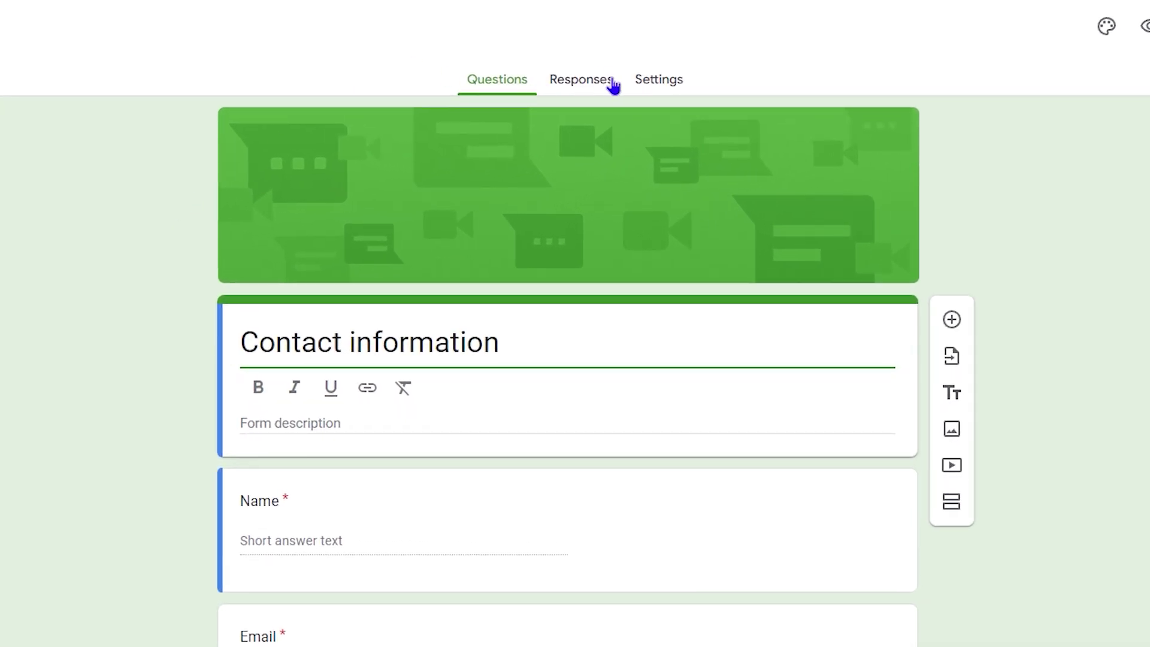
pyautogui.click(581, 85)
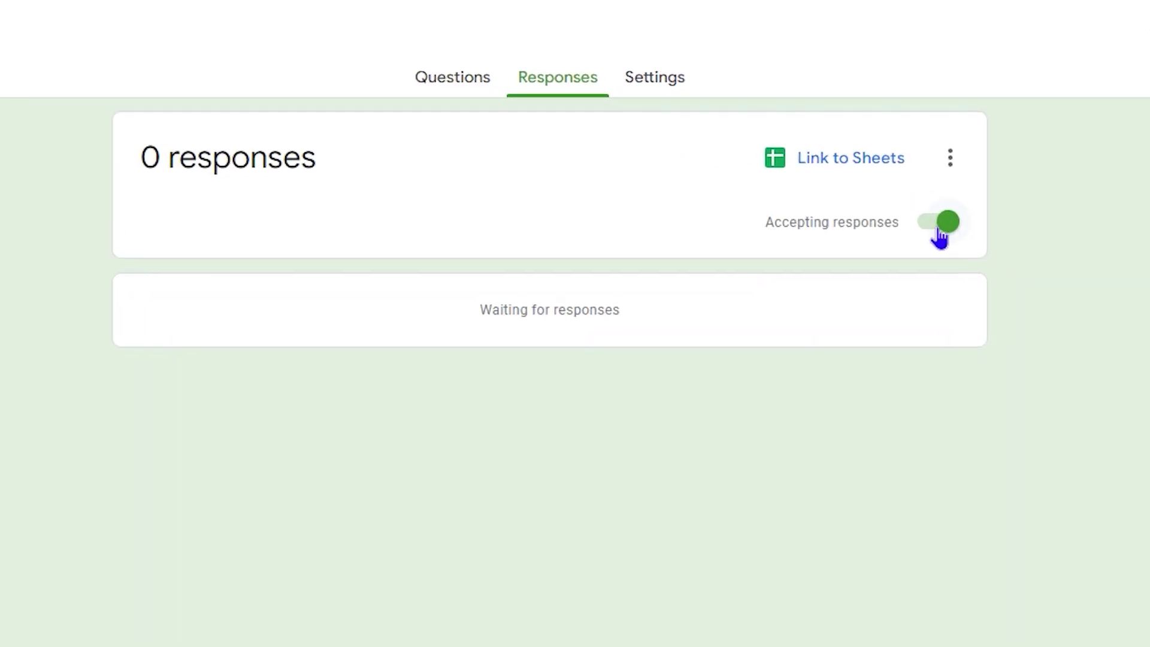
pyautogui.click(944, 230)
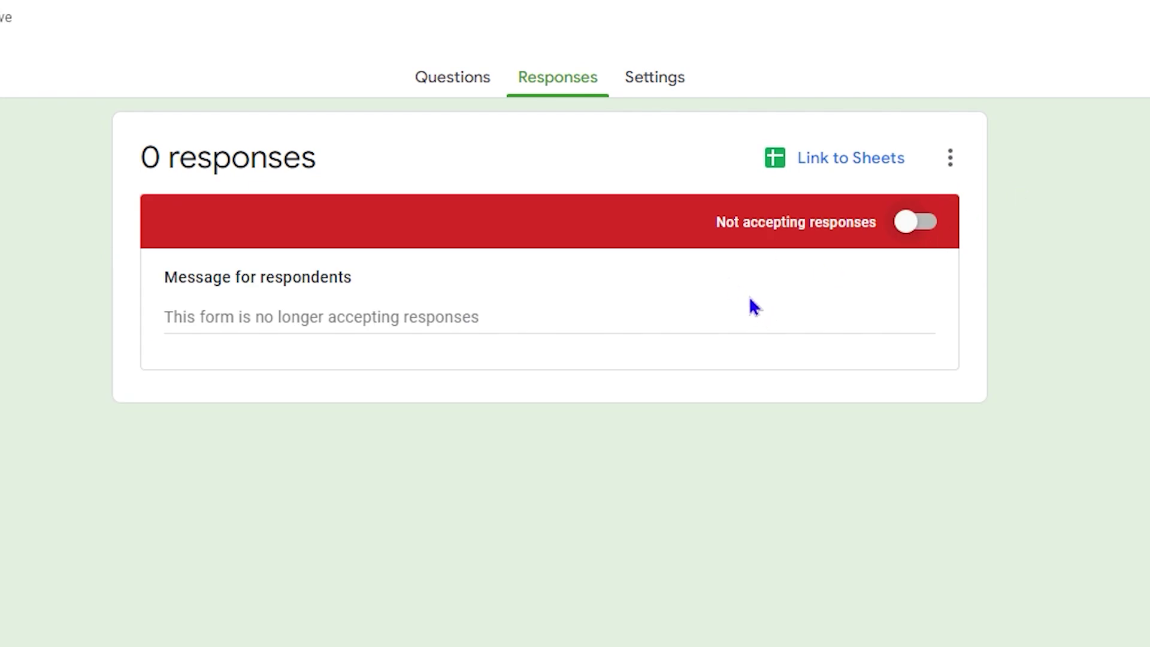
pyautogui.click(905, 223)
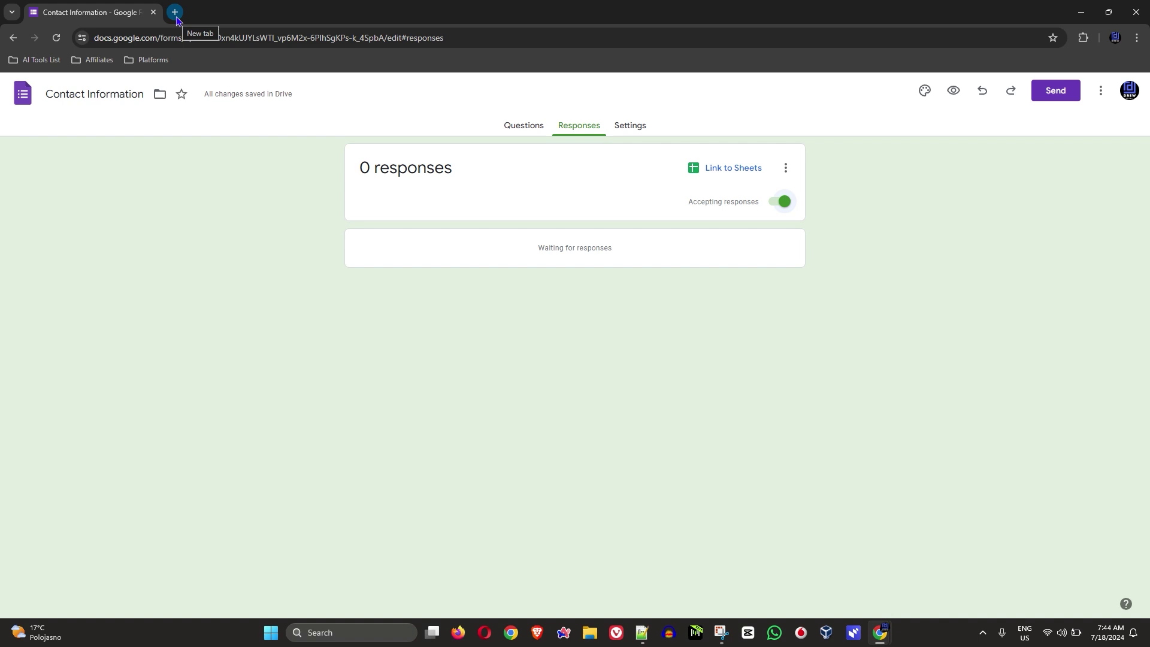
# - Open Google Drive in a new browser tab from the apps grid
pyautogui.click(175, 13)
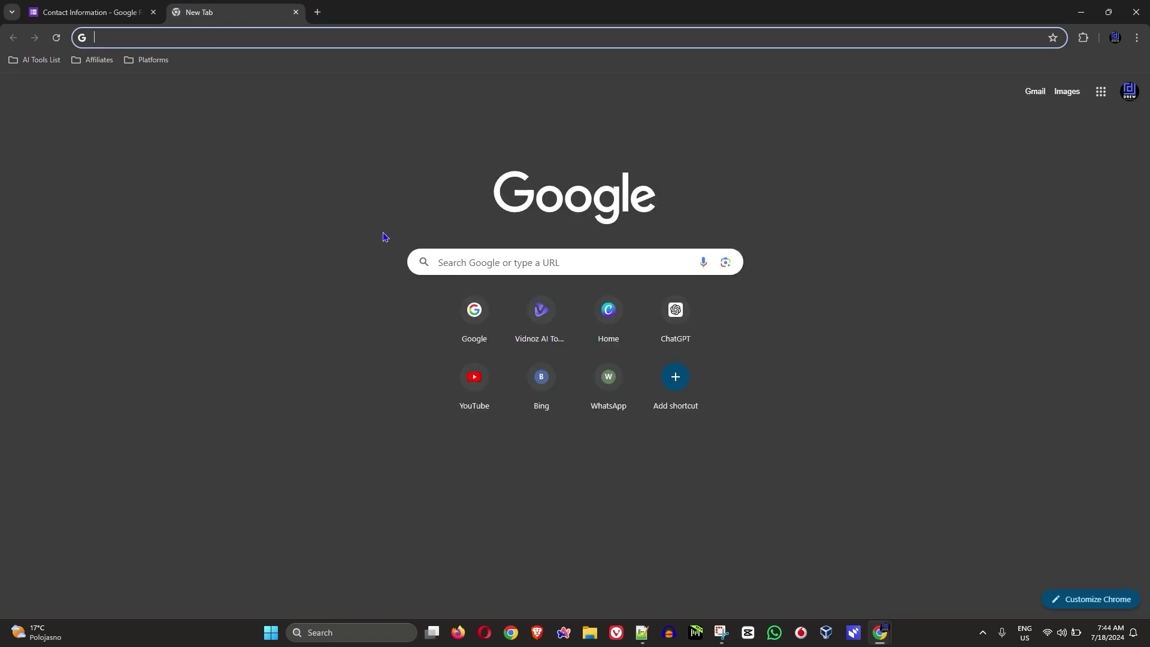
pyautogui.click(1101, 91)
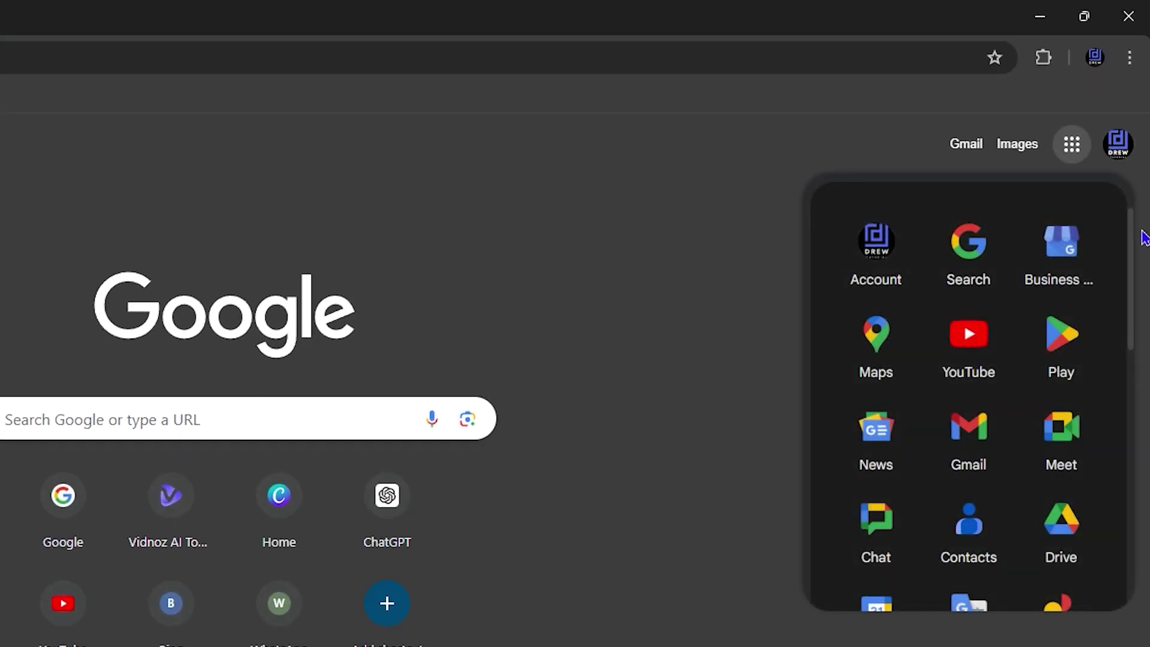
pyautogui.click(1102, 548)
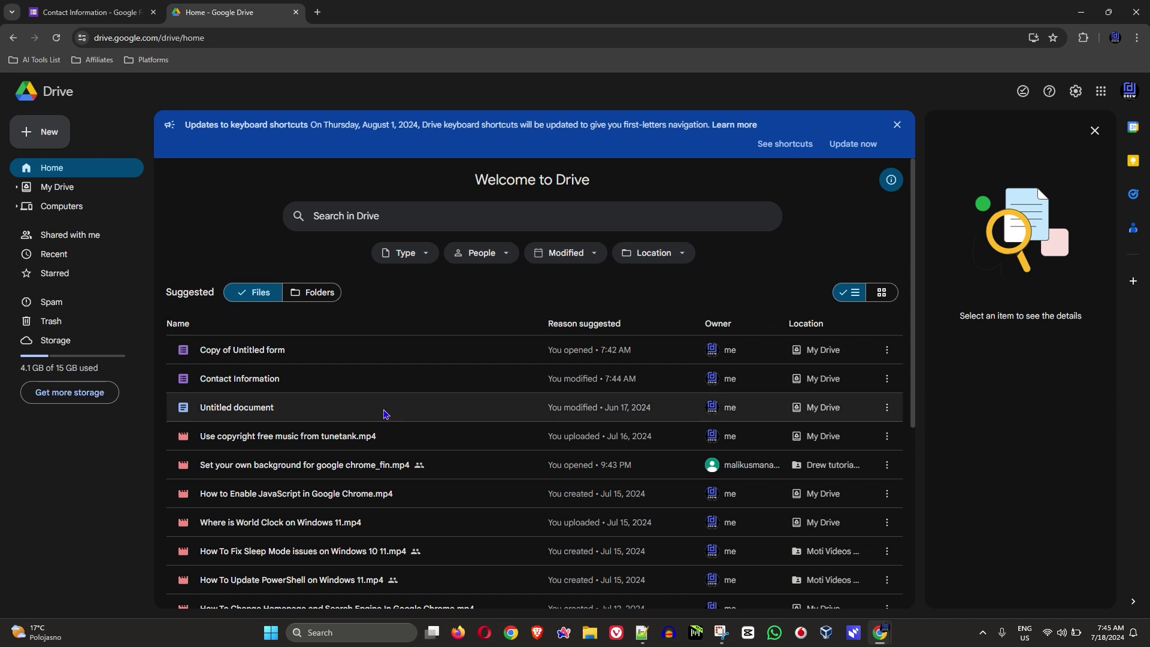
# - Scroll through the suggested files on the Google Drive home page
pyautogui.scroll(-4, 336, 489)
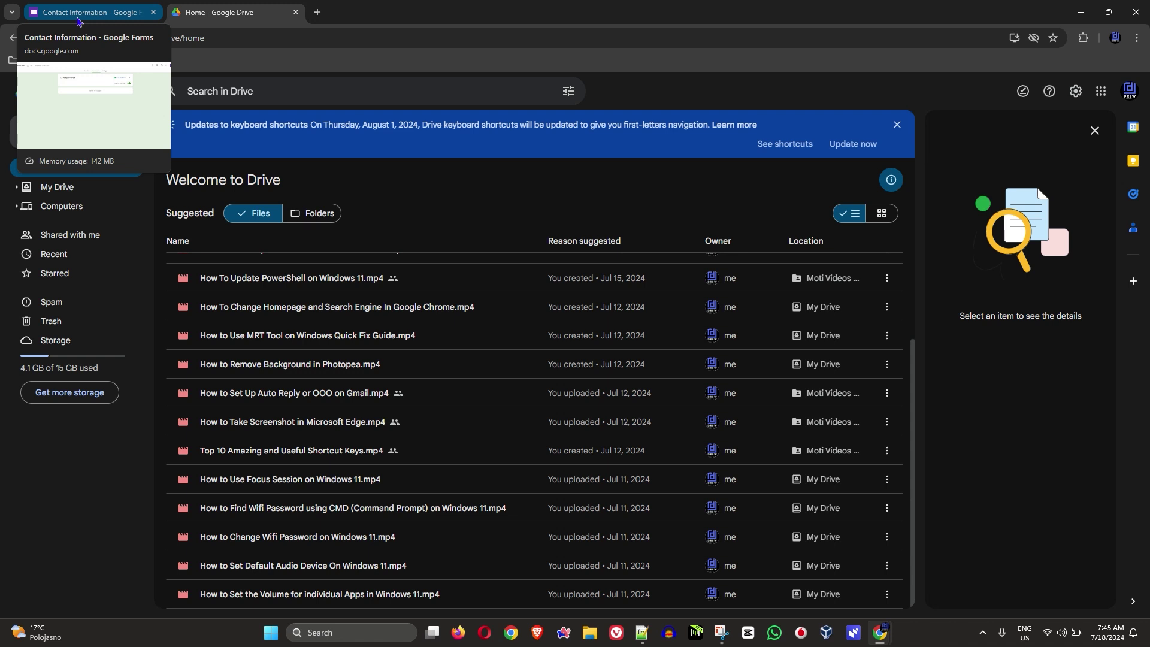
# - Return to the Contact Information form's questions and open its More options menu
pyautogui.click(99, 16)
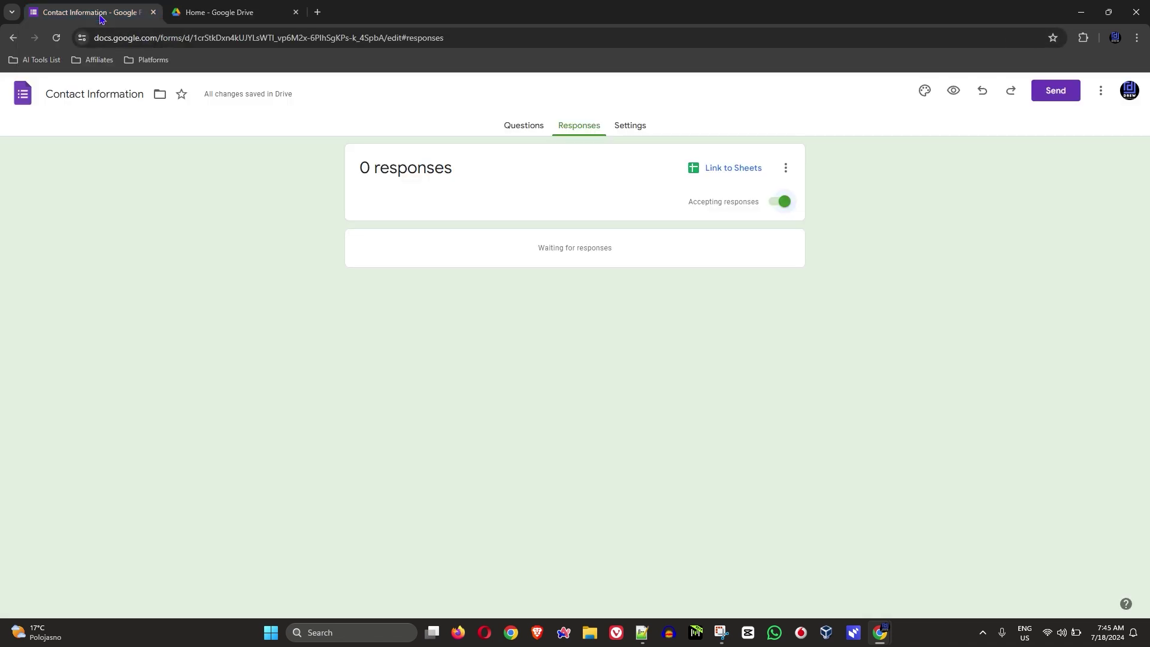
pyautogui.click(518, 126)
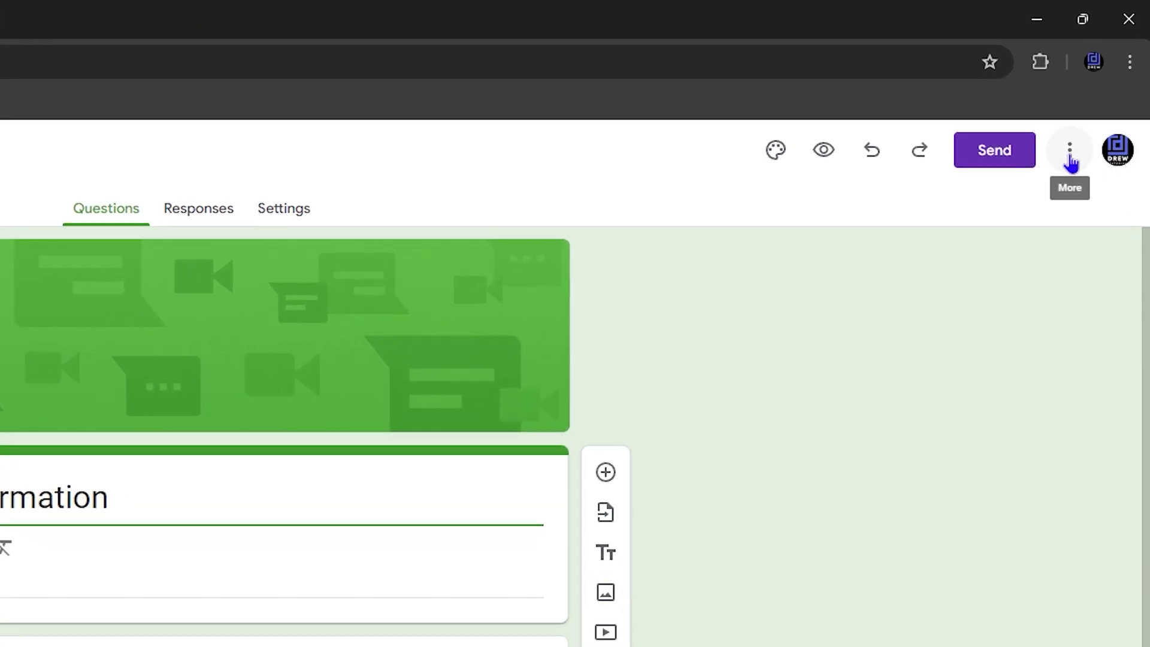
pyautogui.click(1072, 163)
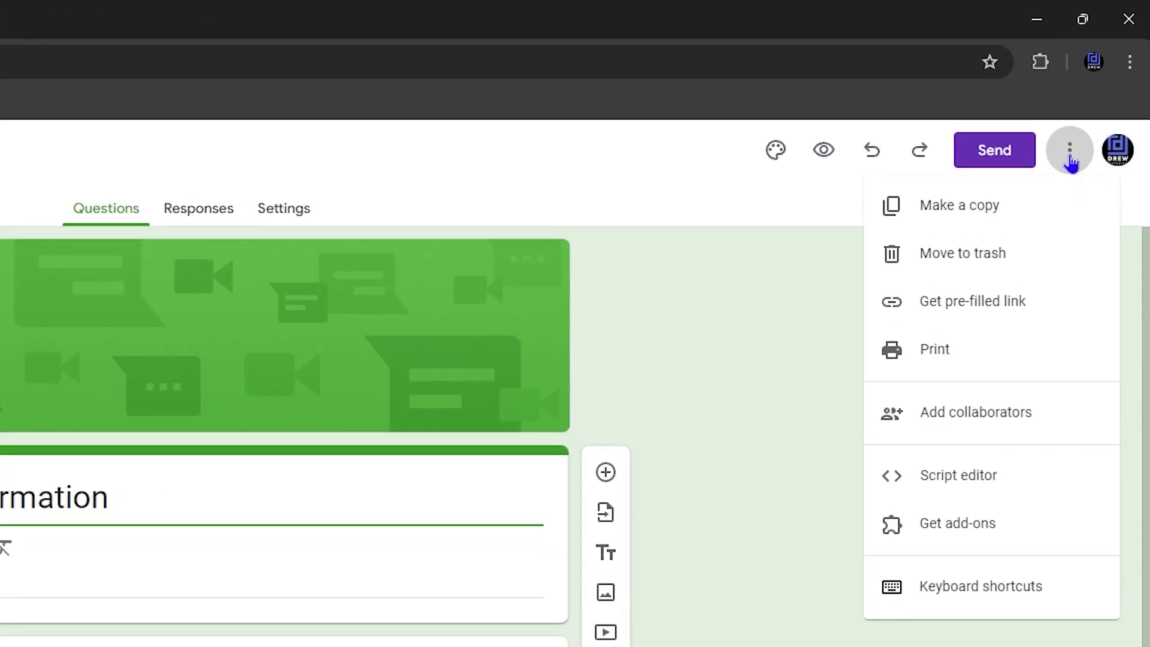
# - Start a copy of the form and choose My Drive as its destination folder
pyautogui.click(980, 225)
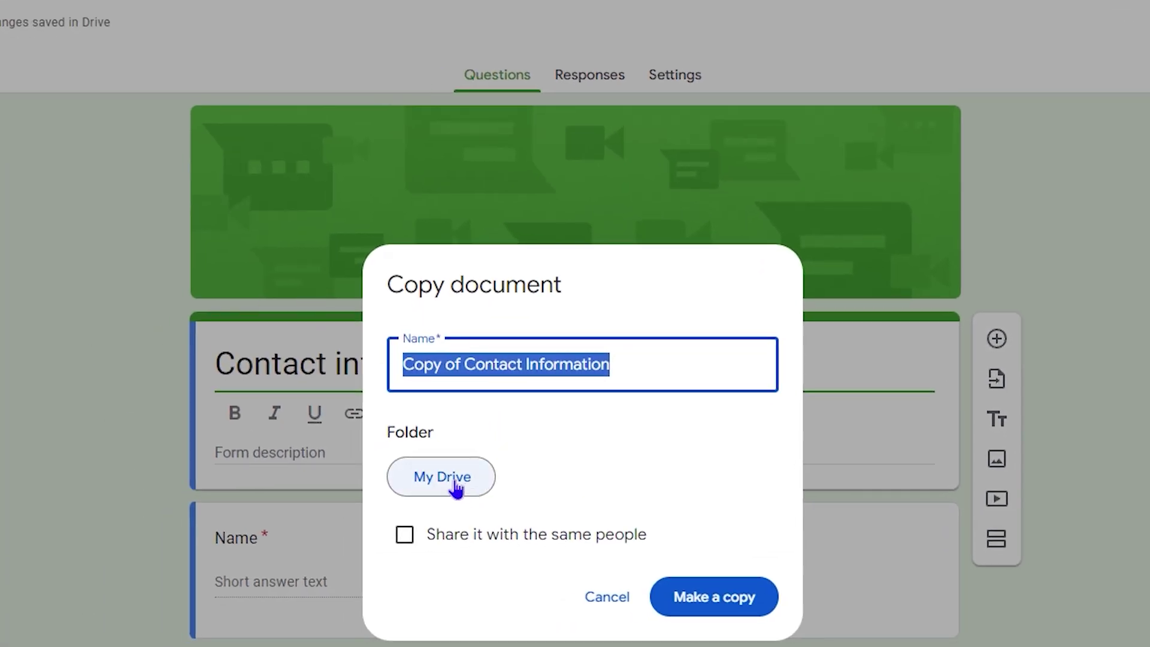
pyautogui.click(460, 486)
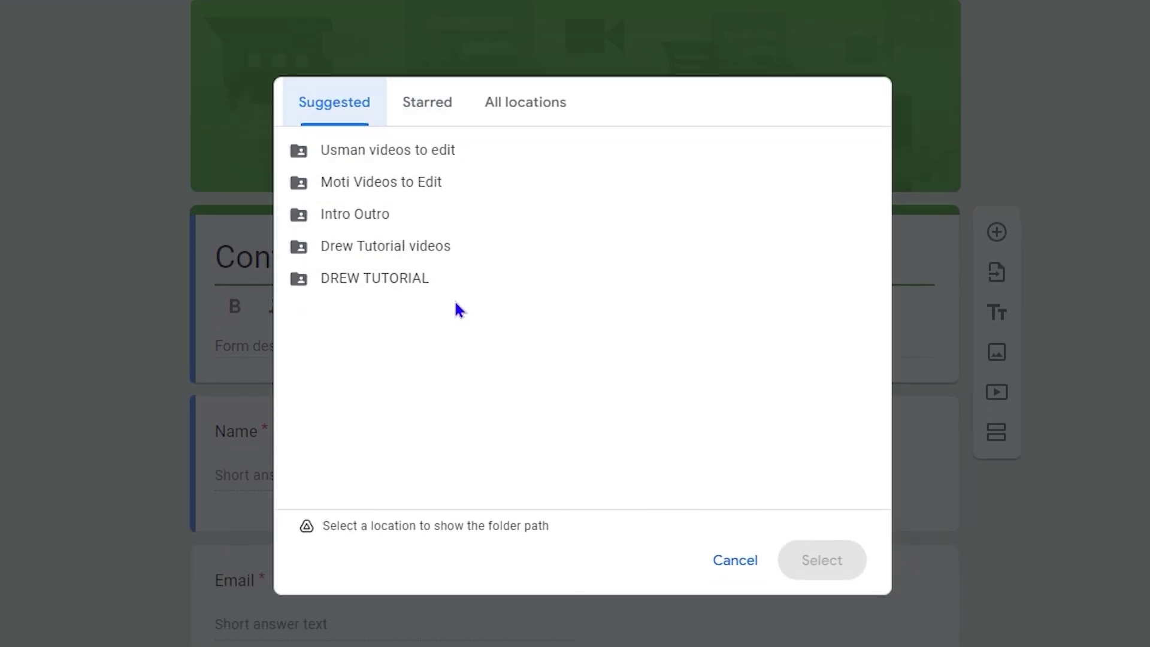
pyautogui.click(526, 109)
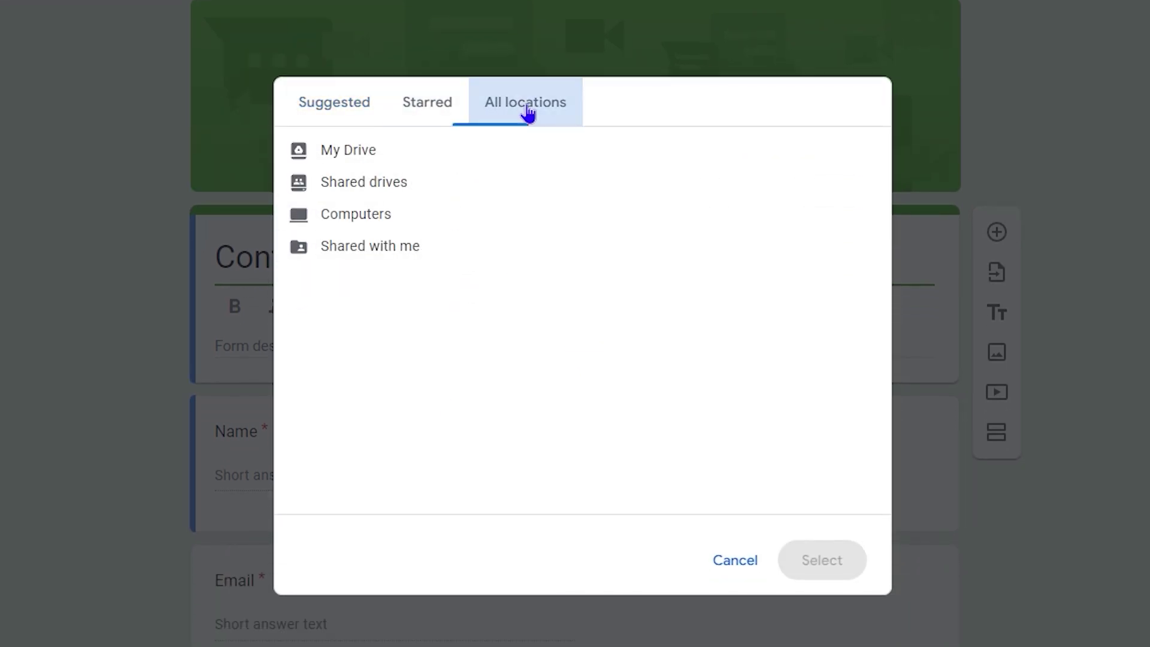
pyautogui.click(333, 163)
pyautogui.click(809, 559)
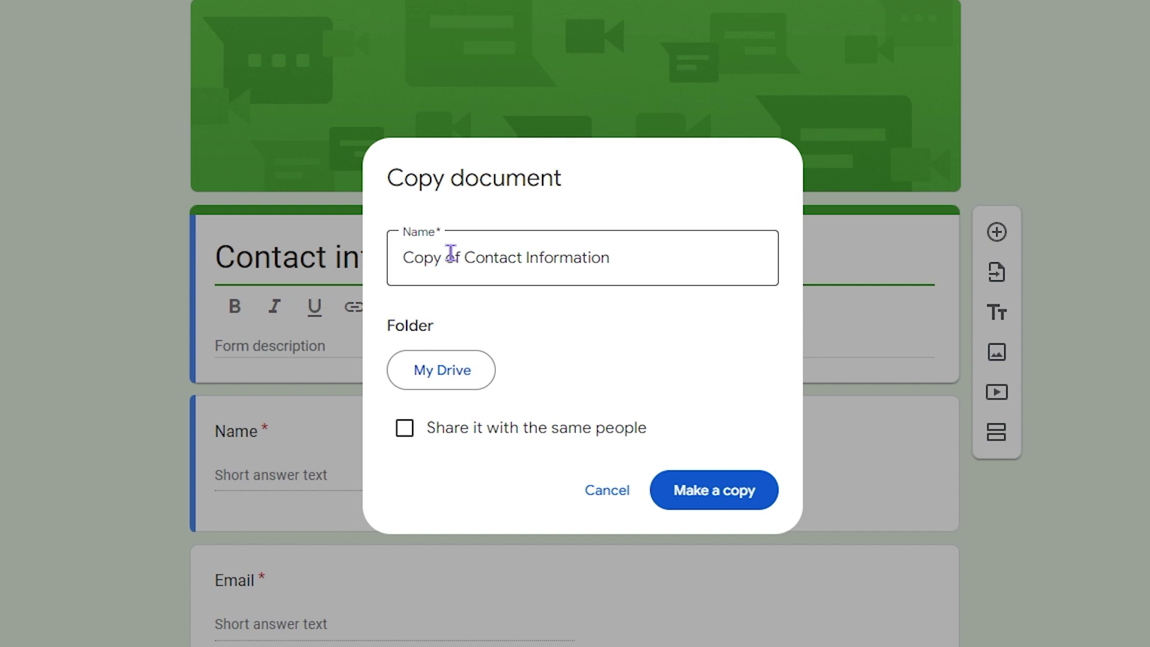
# - Name the copy 'test form'
pyautogui.click(464, 254)
pyautogui.write('sdasds')
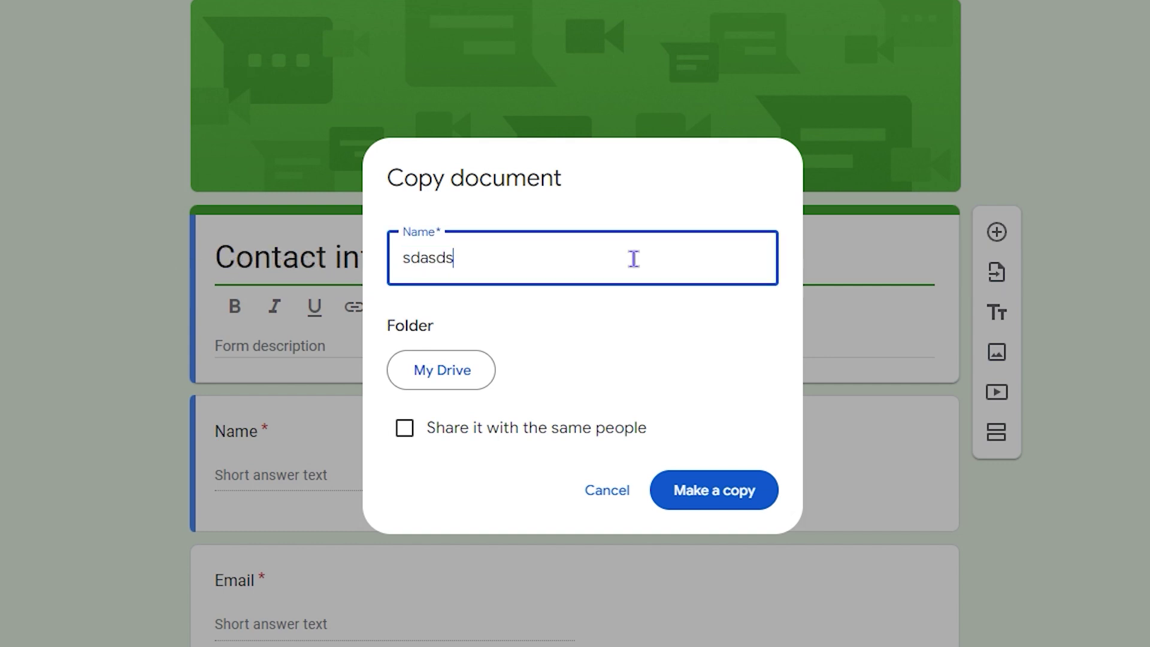
pyautogui.write('a')
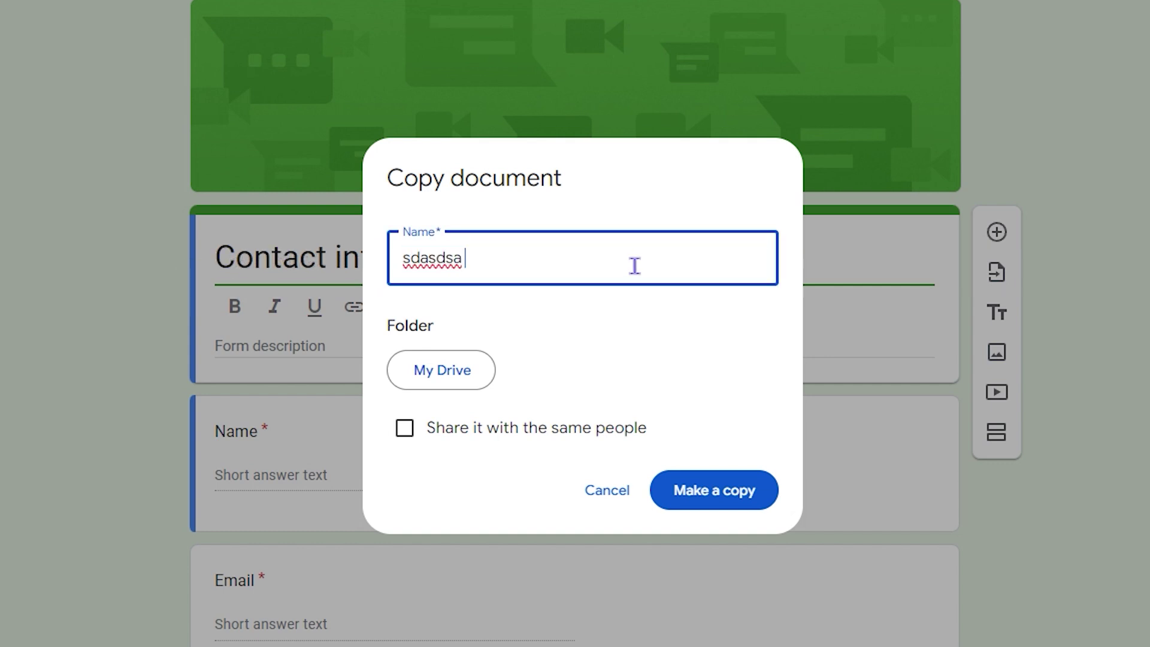
pyautogui.press('BackSpace')
pyautogui.press('BackSpace')
pyautogui.press('BackSpace')
pyautogui.press('BackSpace')
pyautogui.press('BackSpace')
pyautogui.press('BackSpace')
pyautogui.press('BackSpace')
pyautogui.press('BackSpace')
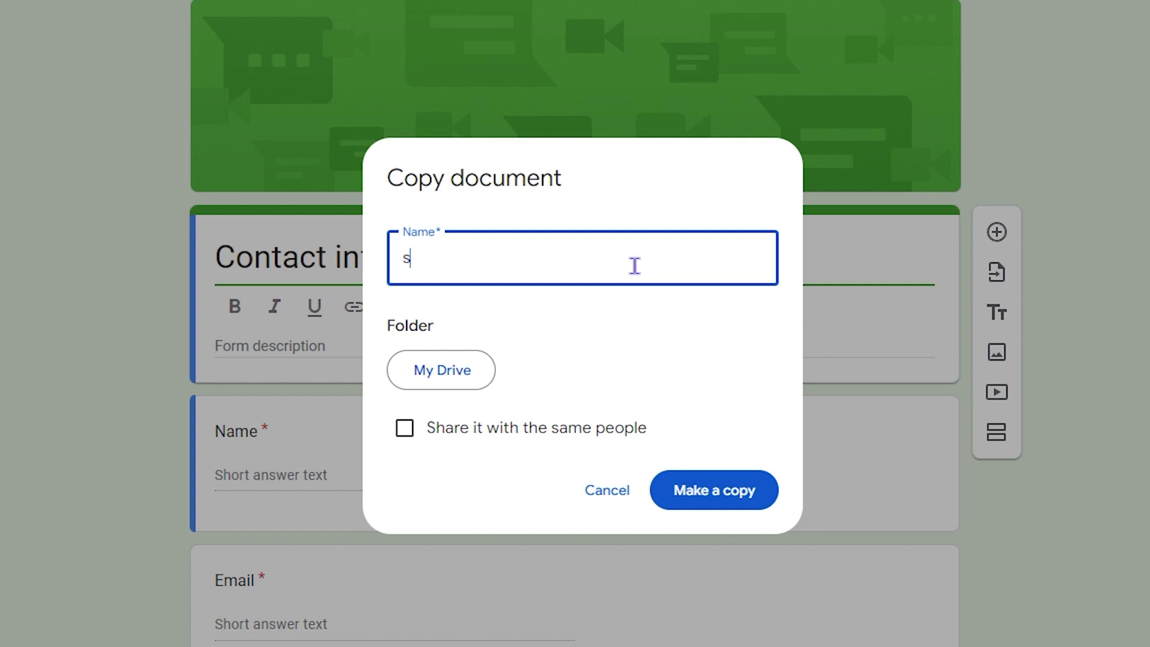
pyautogui.write('test form')
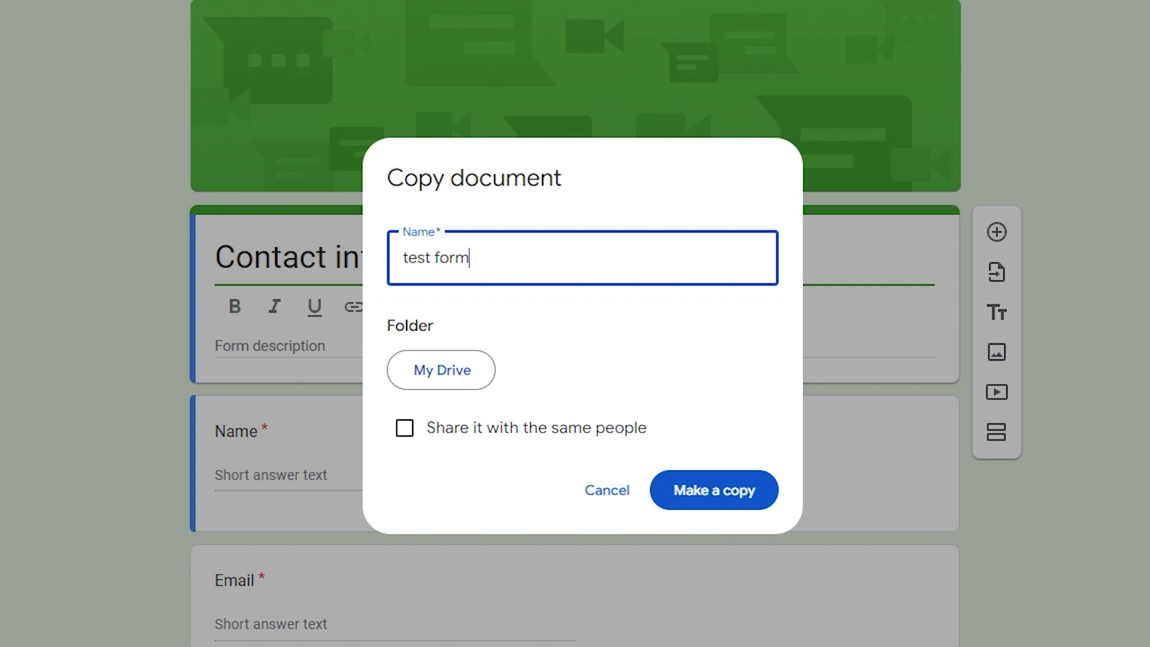
# - Create the 'test form' copy and view its Responses, Settings and Questions
pyautogui.click(717, 502)
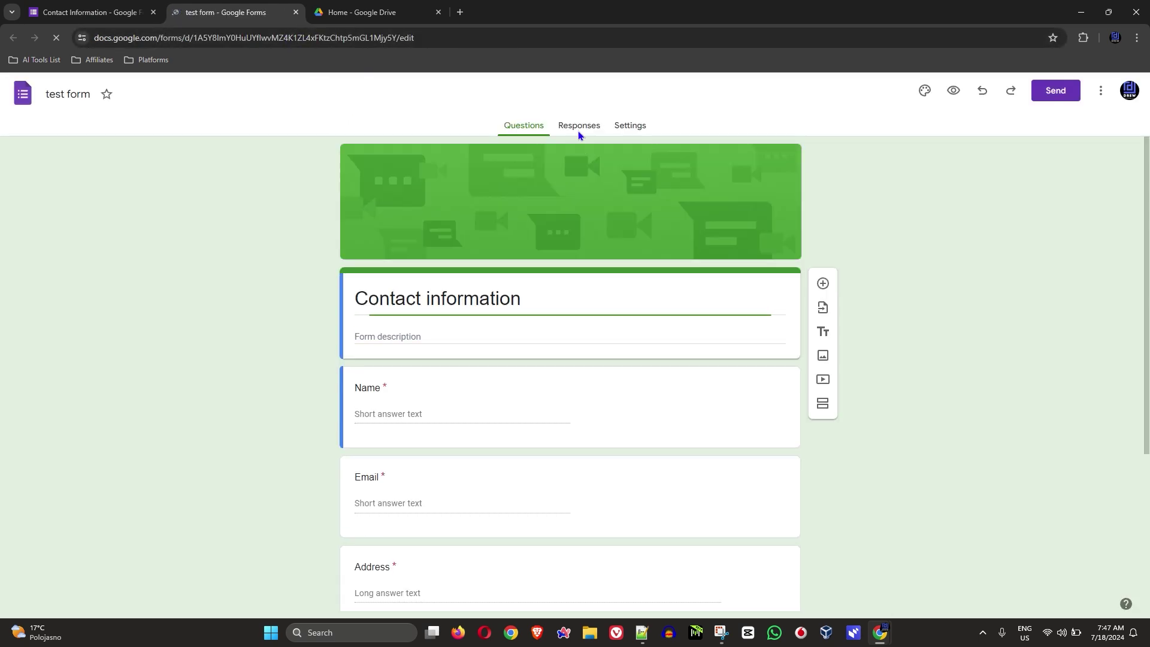
pyautogui.click(579, 125)
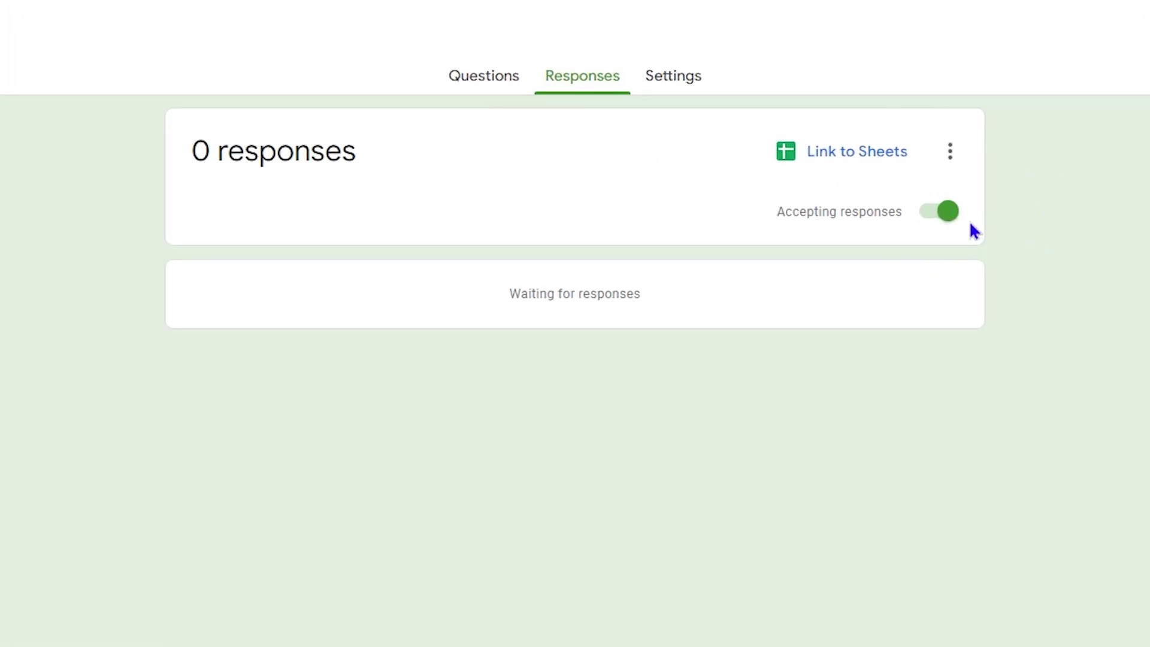
pyautogui.click(664, 77)
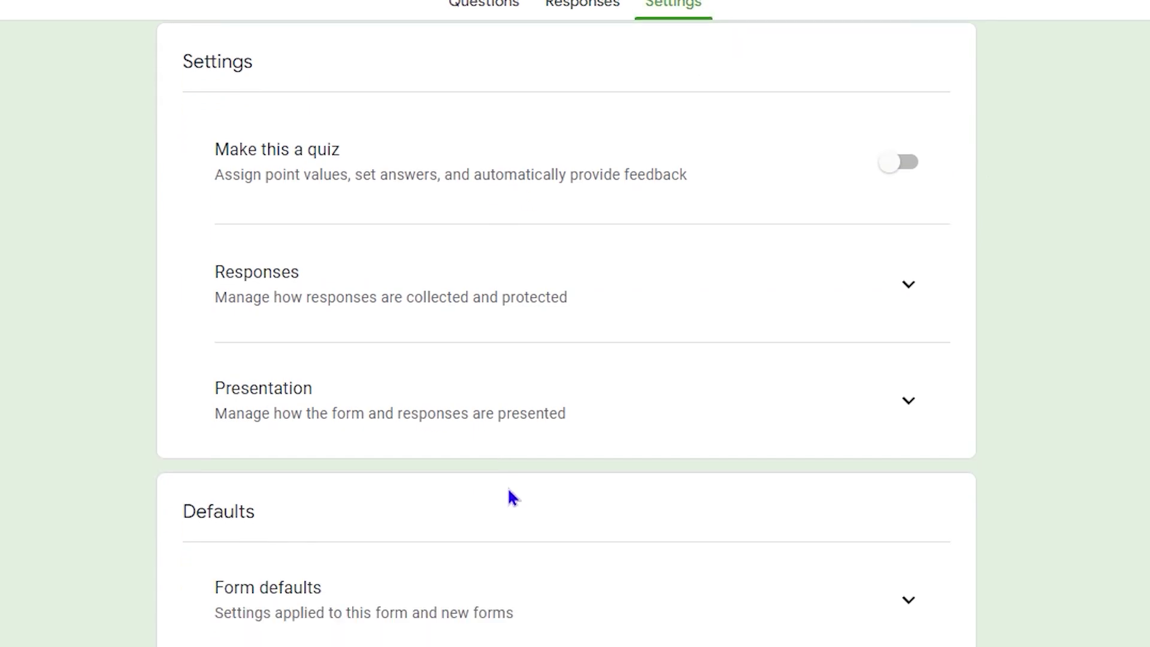
pyautogui.click(494, 14)
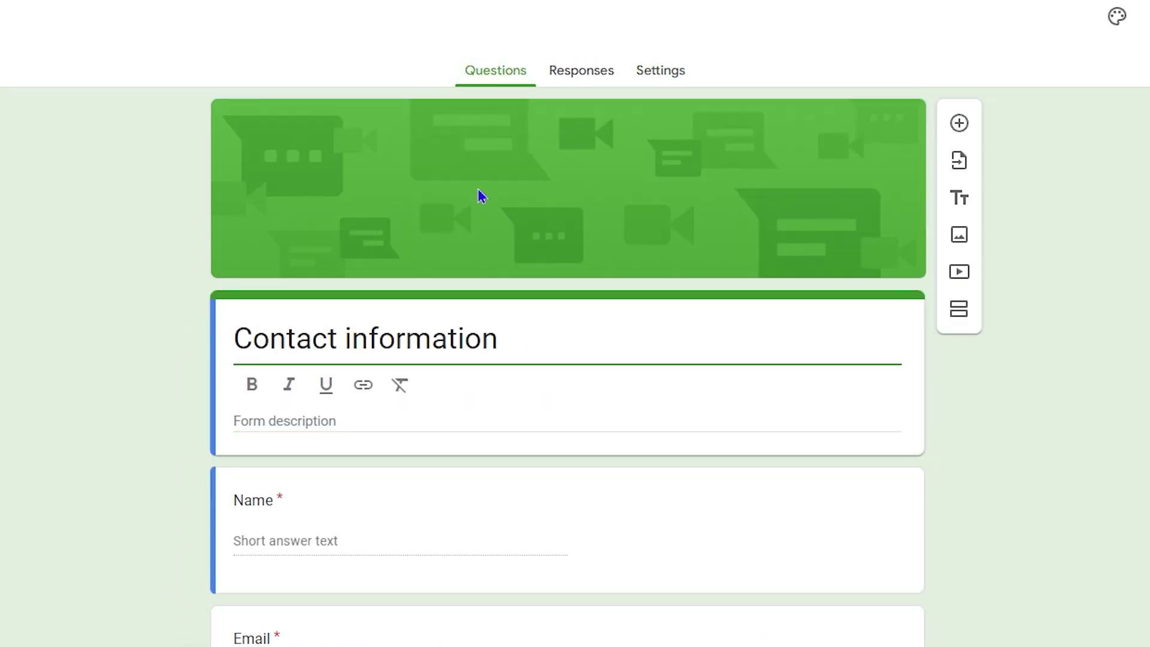